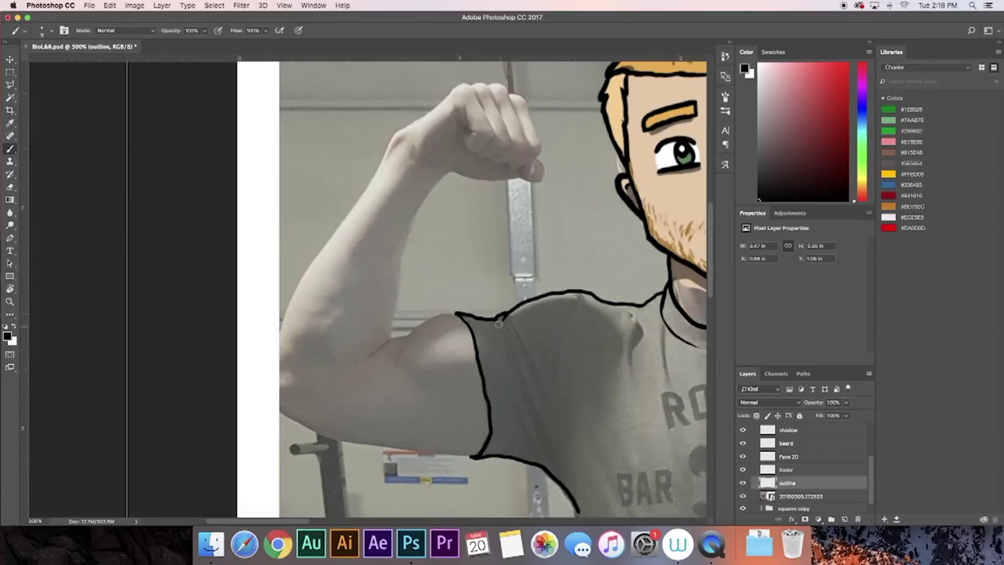
Draw fabric crease lines in black across the shirt's sleeves and chest on the outline layer
{"action": "left_click_drag", "start_coordinate": [578, 295], "coordinate": [559, 351]}
{"action": "key", "text": "e"}
{"action": "key", "text": "b"}
{"action": "left_click_drag", "start_coordinate": [500, 370], "coordinate": [498, 451]}
{"action": "key", "text": "e"}
{"action": "mouse_move", "coordinate": [582, 420]}
{"action": "left_mouse_down"}
{"action": "mouse_move", "coordinate": [349, 387]}
{"action": "mouse_move", "coordinate": [277, 392]}
{"action": "left_mouse_up"}
{"action": "key", "text": "b"}
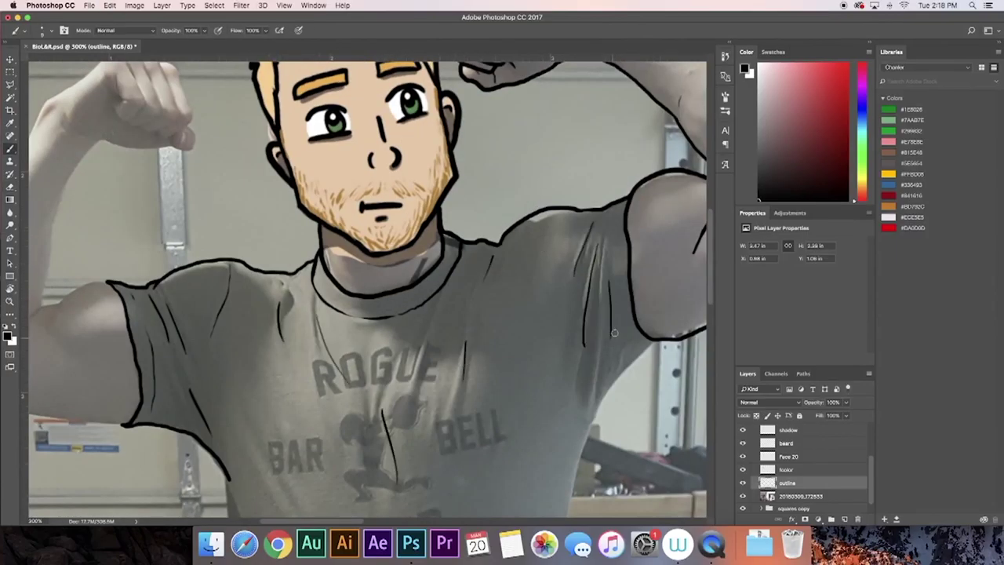
Trace the sides and hem of the shirt's torso down to the shorts' waistband in black
{"action": "scroll", "coordinate": [349, 424], "scroll_direction": "down", "scroll_amount": 10}
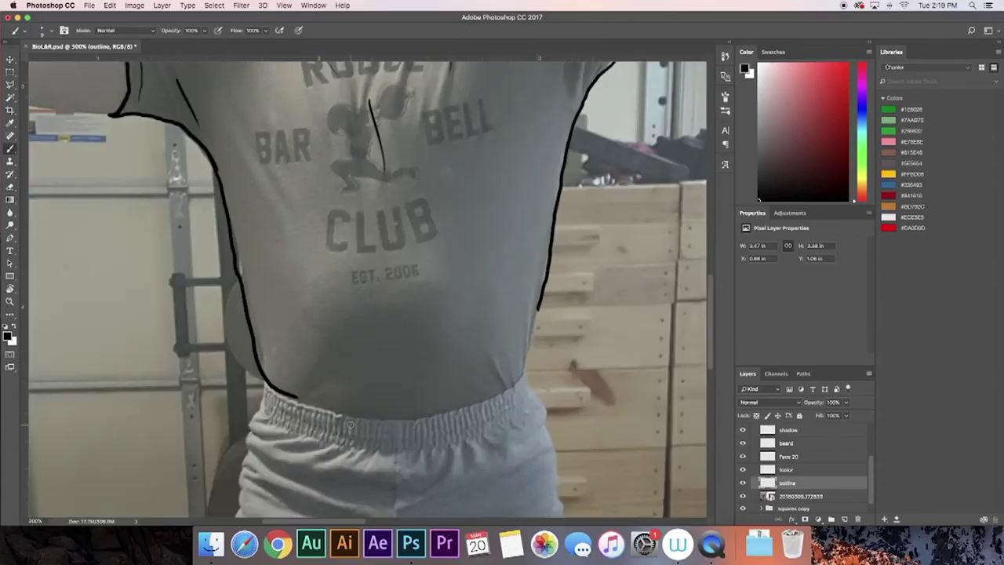
{"action": "key", "text": "super+1"}
{"action": "key", "text": "e"}
{"action": "key", "text": "b"}
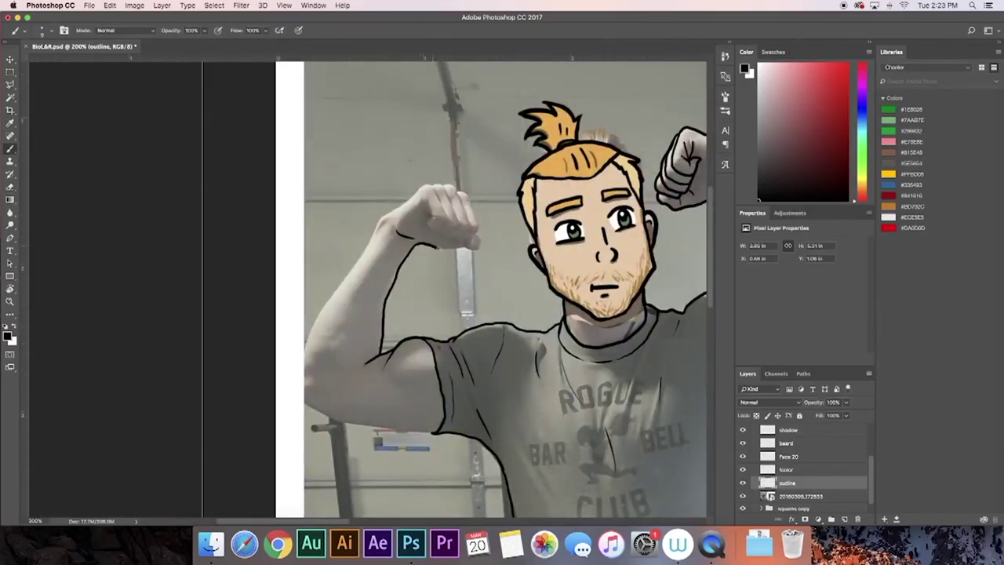
Outline the wrist and outer forearm of the raised arm nearest the white border down to the elbow
{"action": "left_click_drag", "start_coordinate": [437, 248], "coordinate": [467, 247]}
{"action": "key", "text": "super+plus"}
{"action": "mouse_move", "coordinate": [403, 171]}
{"action": "left_mouse_down"}
{"action": "mouse_move", "coordinate": [272, 374]}
{"action": "mouse_move", "coordinate": [272, 392]}
{"action": "left_mouse_up"}
{"action": "key", "text": "super+z"}
{"action": "key", "text": "e"}
{"action": "key", "text": "b"}
{"action": "key", "text": "e"}
{"action": "key", "text": "b"}
Outline the curled fingers and thumb of the same arm's fist, undoing the last finger stroke
{"action": "left_click_drag", "start_coordinate": [475, 160], "coordinate": [463, 200]}
{"action": "mouse_move", "coordinate": [416, 169]}
{"action": "left_mouse_down"}
{"action": "mouse_move", "coordinate": [476, 164]}
{"action": "mouse_move", "coordinate": [456, 189]}
{"action": "left_mouse_up"}
{"action": "key", "text": "e"}
{"action": "key", "text": "b"}
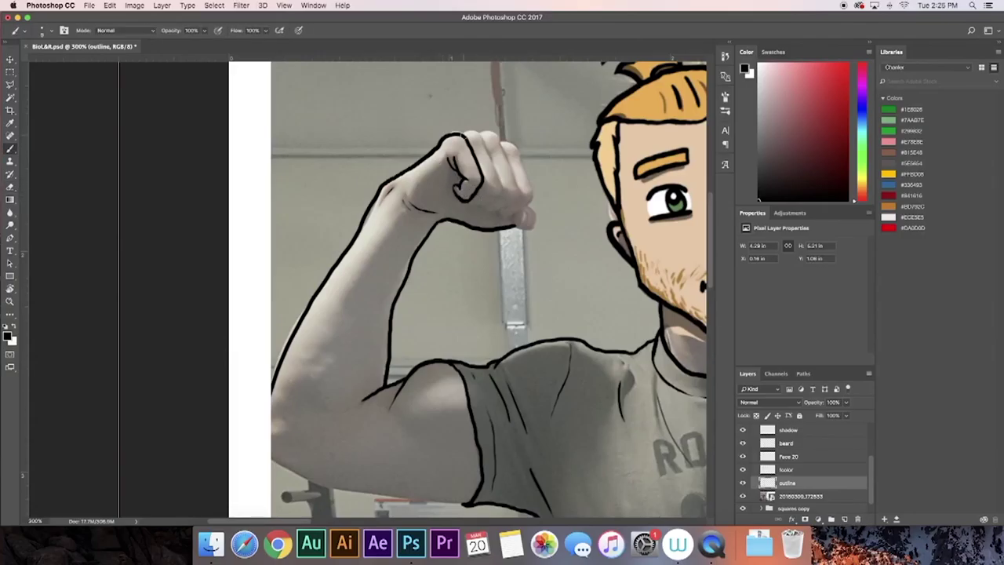
{"action": "left_click_drag", "start_coordinate": [526, 224], "coordinate": [521, 213]}
{"action": "key", "text": "e"}
{"action": "key", "text": "b"}
{"action": "left_click_drag", "start_coordinate": [482, 133], "coordinate": [500, 143]}
{"action": "key", "text": "super+z"}
Save the document and outline the underside of the arm from the elbow toward the sleeve
{"action": "key", "text": "super+s"}
{"action": "scroll", "coordinate": [372, 443], "scroll_direction": "down", "scroll_amount": 3}
{"action": "left_click_drag", "start_coordinate": [278, 409], "coordinate": [371, 443]}
{"action": "key", "text": "super+0"}
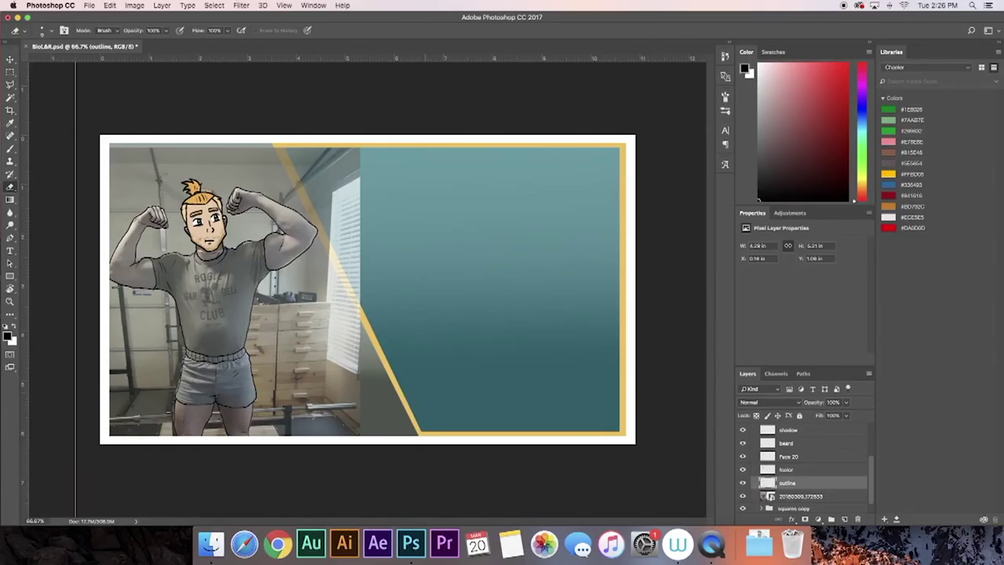
Create a new layer below the outline layer and name it color
{"action": "left_click", "coordinate": [844, 519]}
{"action": "double_click", "coordinate": [787, 495]}
{"action": "type", "text": "color"}
{"action": "key", "text": "Return"}
Paint the whole T-shirt dark green on the color layer, following the black outlines of the collar, sleeves, sides and hem
{"action": "key", "text": "super+plus"}
{"action": "key", "text": "super+plus"}
{"action": "key", "text": "super+z"}
{"action": "left_click_drag", "start_coordinate": [259, 236], "coordinate": [345, 188]}
{"action": "key", "text": "super+equal"}
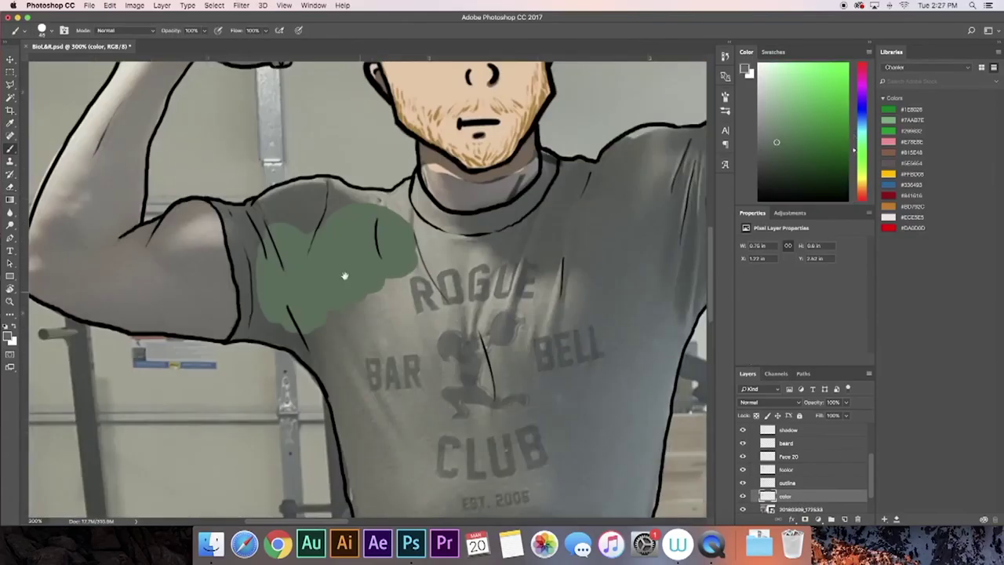
{"action": "left_click_drag", "start_coordinate": [602, 166], "coordinate": [663, 137]}
{"action": "left_click_drag", "start_coordinate": [660, 137], "coordinate": [471, 216]}
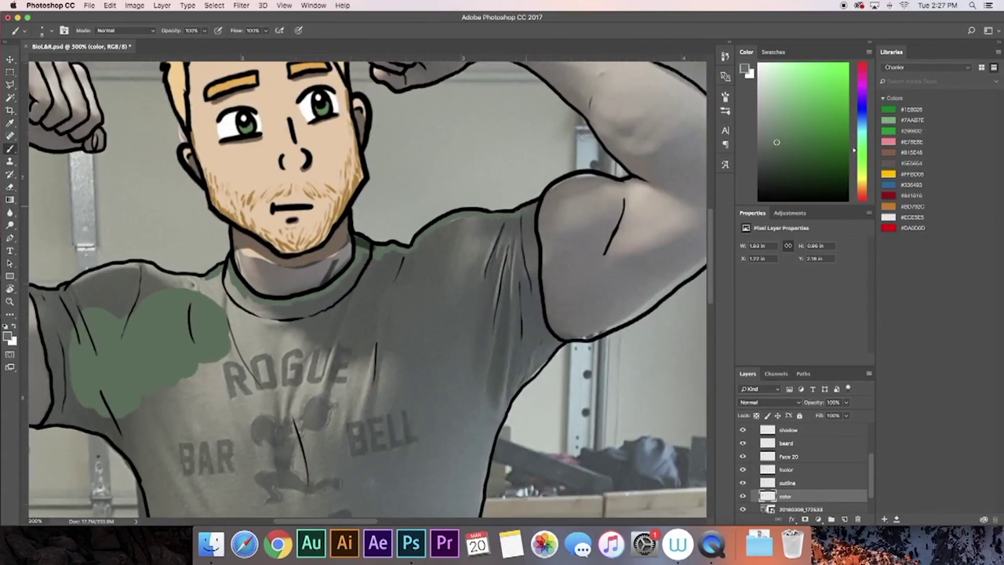
{"action": "scroll", "coordinate": [368, 290], "scroll_direction": "down", "scroll_amount": 8}
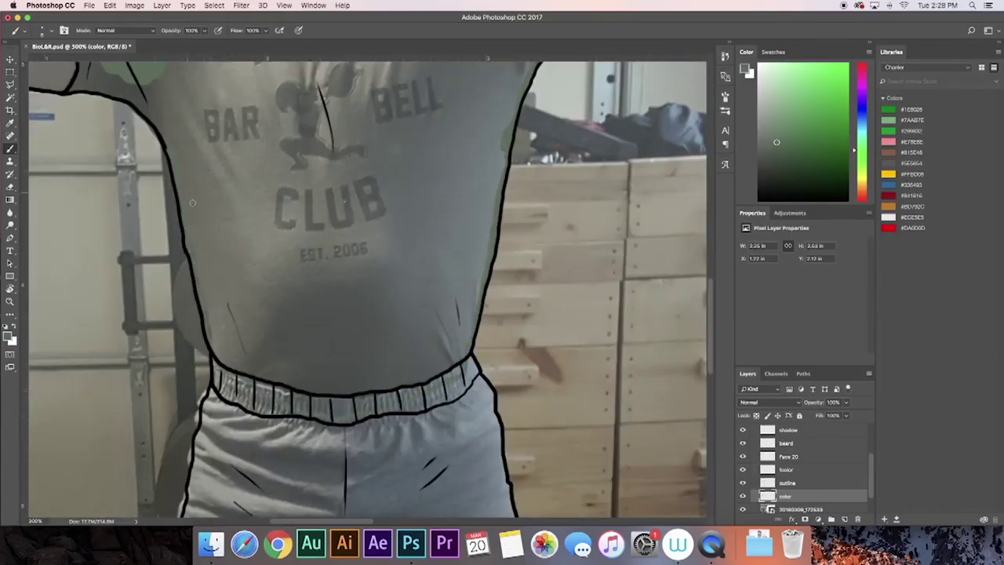
{"action": "scroll", "coordinate": [192, 202], "scroll_direction": "up", "scroll_amount": 6}
{"action": "scroll", "coordinate": [192, 202], "scroll_direction": "left", "scroll_amount": 5}
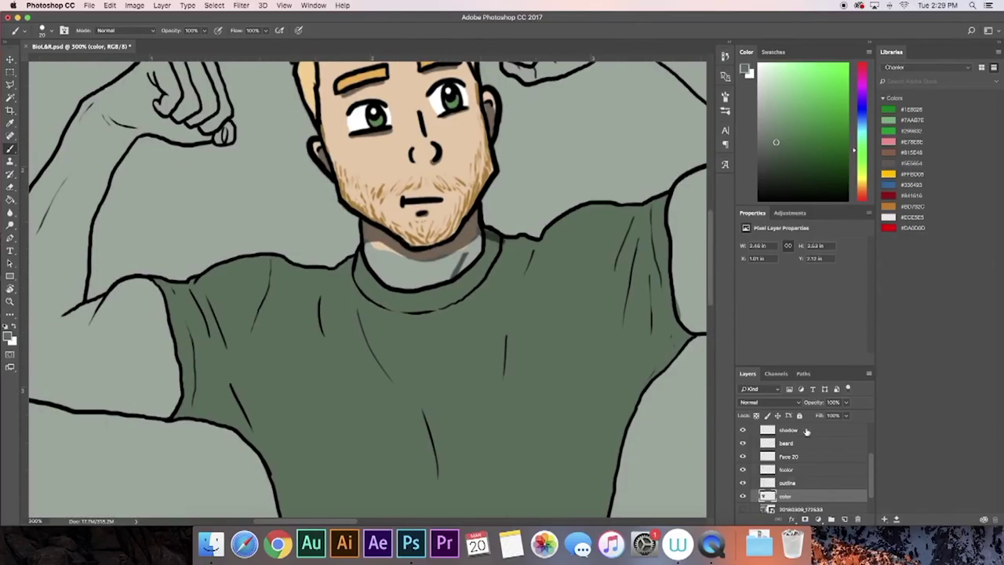
{"action": "left_click", "coordinate": [786, 482]}
{"action": "key", "text": "e"}
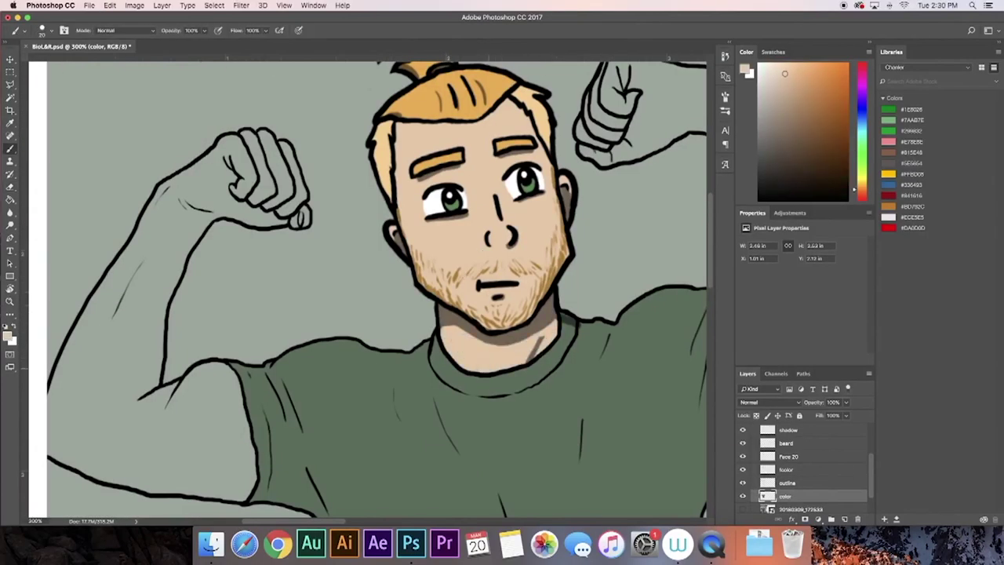
Paint the fist and wrist of the arm nearest the white border with the face's skin tone
{"action": "left_click_drag", "start_coordinate": [227, 178], "coordinate": [306, 215]}
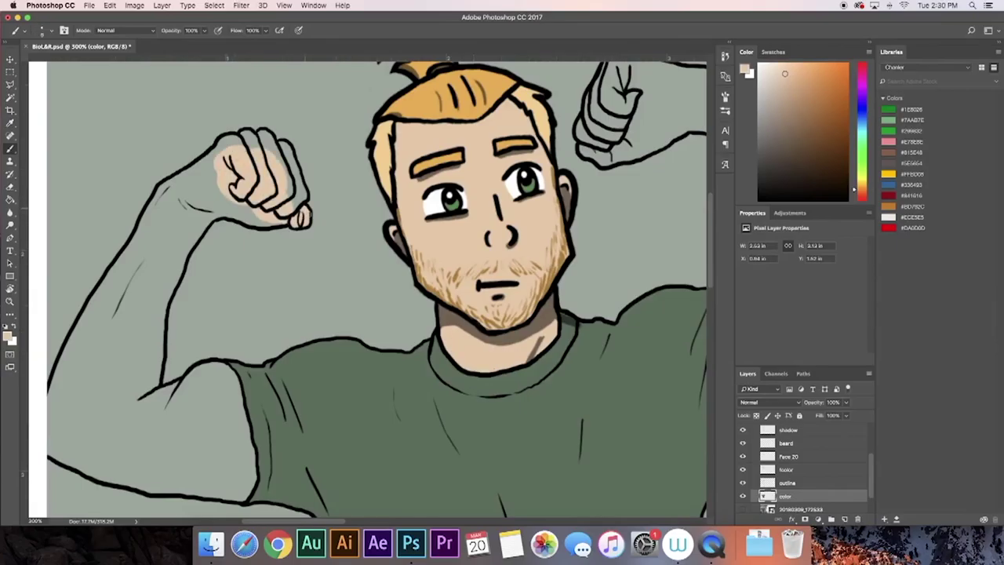
{"action": "left_click_drag", "start_coordinate": [216, 223], "coordinate": [174, 276]}
{"action": "left_click_drag", "start_coordinate": [146, 220], "coordinate": [130, 246]}
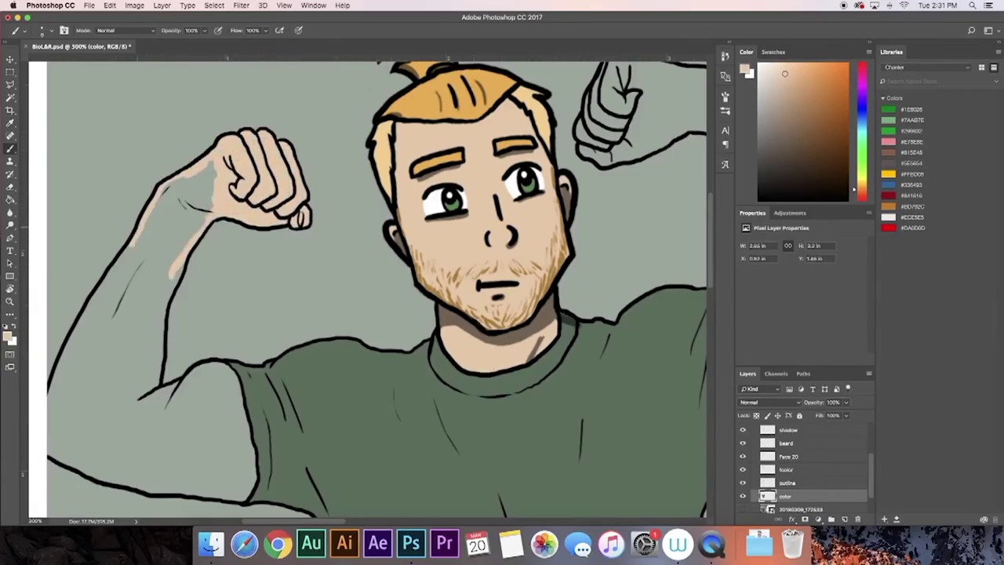
Line the forearm and upper arm edges with skin tone and fill the enclosed area using the Paint Bucket
{"action": "left_click_drag", "start_coordinate": [157, 377], "coordinate": [220, 251]}
{"action": "left_click_drag", "start_coordinate": [144, 195], "coordinate": [114, 265]}
{"action": "left_click_drag", "start_coordinate": [114, 323], "coordinate": [145, 342]}
{"action": "left_click_drag", "start_coordinate": [224, 245], "coordinate": [238, 149]}
{"action": "key", "text": "g"}
{"action": "left_click", "coordinate": [249, 268]}
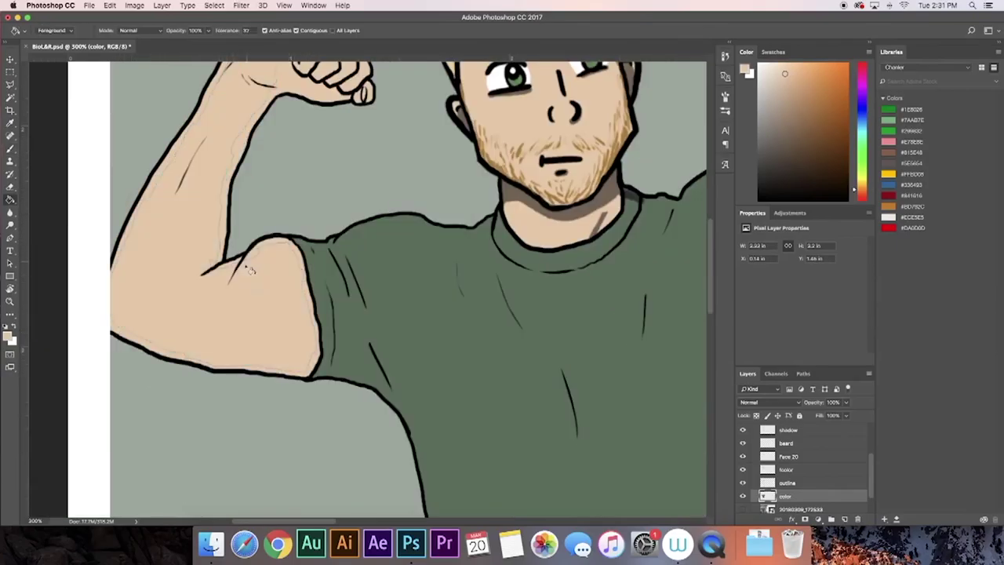
Paint the other raised arm beside the yellow stripe and both legs below the shorts with the skin tone
{"action": "key", "text": "b"}
{"action": "scroll", "coordinate": [235, 251], "scroll_direction": "up", "scroll_amount": 3}
{"action": "scroll", "coordinate": [120, 233], "scroll_direction": "down", "scroll_amount": 3}
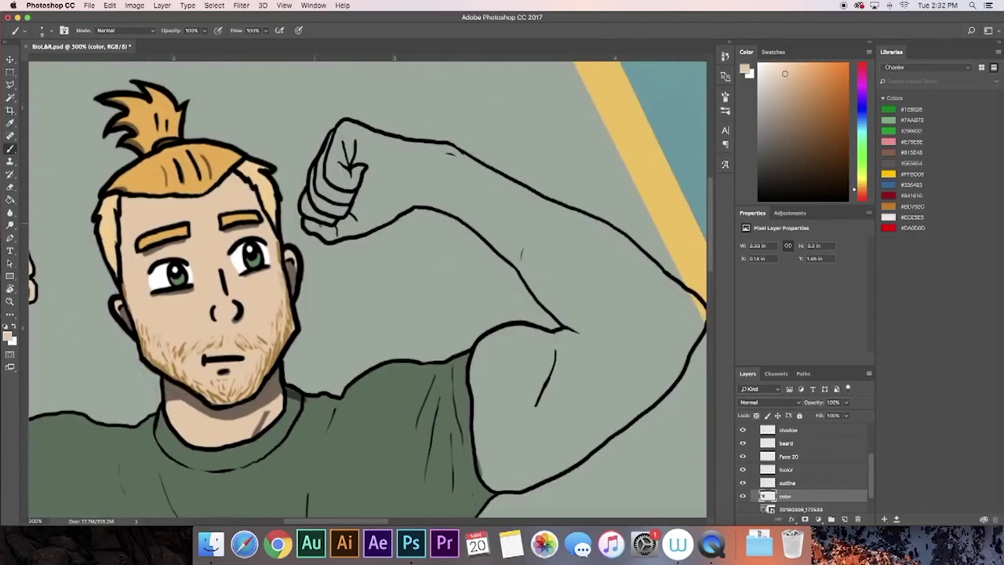
{"action": "left_click_drag", "start_coordinate": [306, 227], "coordinate": [513, 255]}
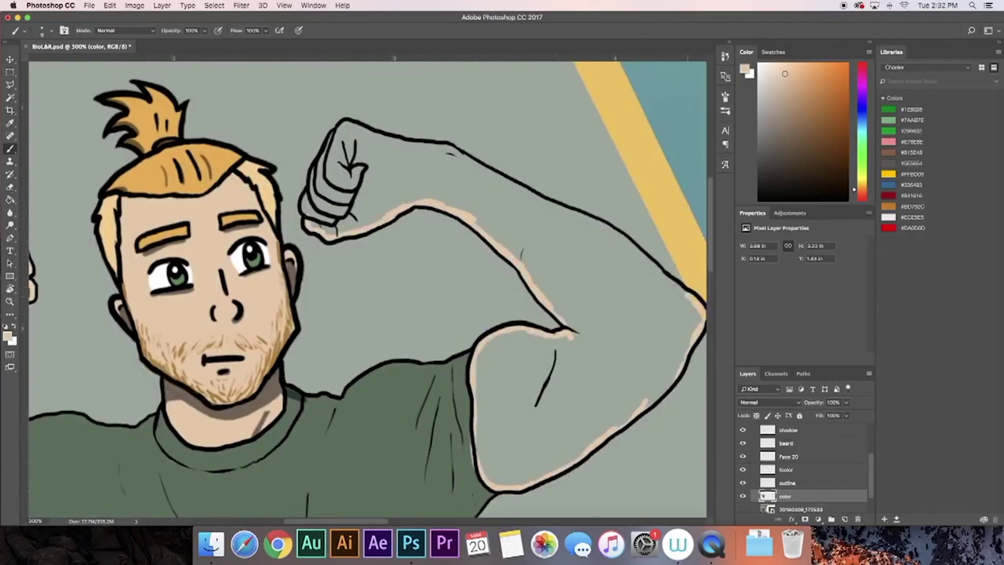
{"action": "left_click_drag", "start_coordinate": [688, 296], "coordinate": [619, 309]}
{"action": "left_click_drag", "start_coordinate": [237, 228], "coordinate": [263, 151]}
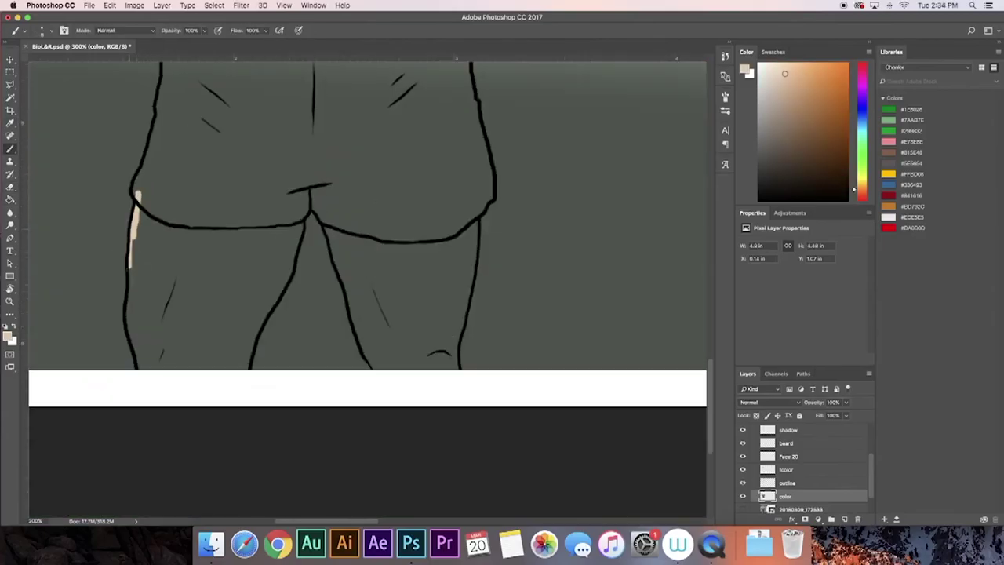
{"action": "left_click_drag", "start_coordinate": [301, 212], "coordinate": [131, 200]}
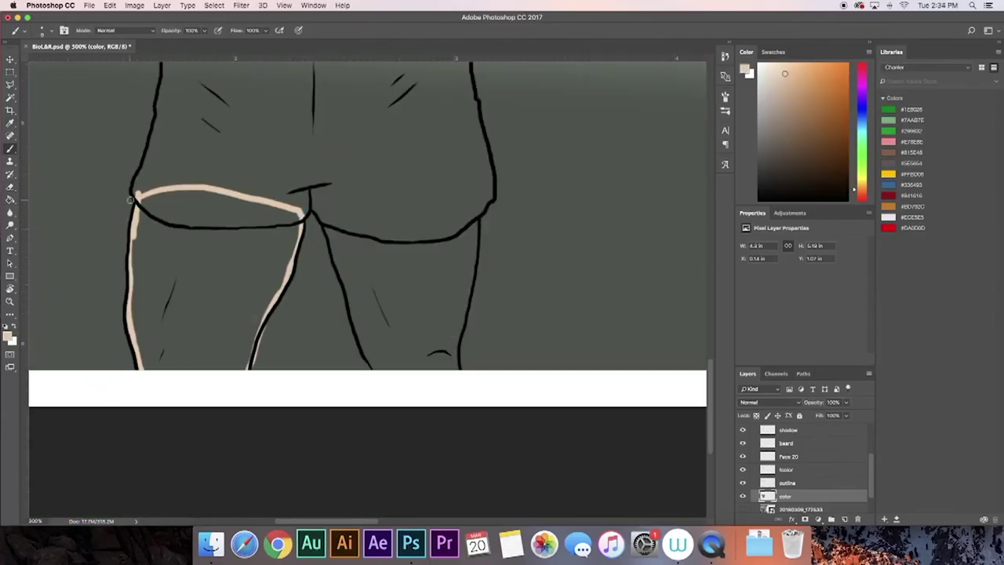
{"action": "mouse_move", "coordinate": [333, 247]}
{"action": "left_mouse_down"}
{"action": "mouse_move", "coordinate": [470, 282]}
{"action": "mouse_move", "coordinate": [454, 338]}
{"action": "left_mouse_up"}
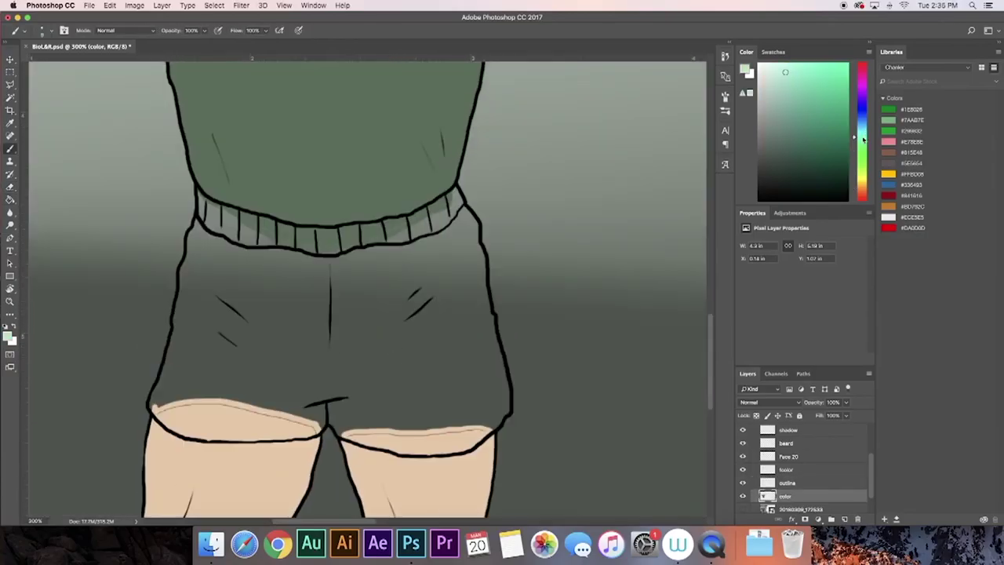
Open BarbellHabitsIllustration.jpg as a colour reference and paint the shorts and waistband grey-blue on the color layer
{"action": "key", "text": "super+o"}
{"action": "left_click", "coordinate": [451, 133]}
{"action": "key", "text": "Return"}
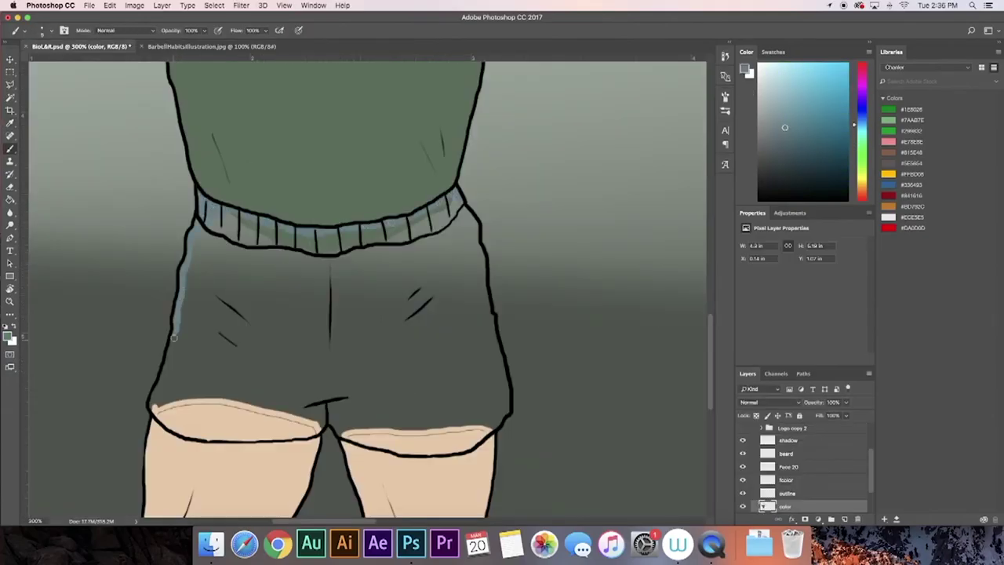
{"action": "mouse_move", "coordinate": [174, 337]}
{"action": "left_mouse_down"}
{"action": "mouse_move", "coordinate": [162, 420]}
{"action": "mouse_move", "coordinate": [207, 437]}
{"action": "left_mouse_up"}
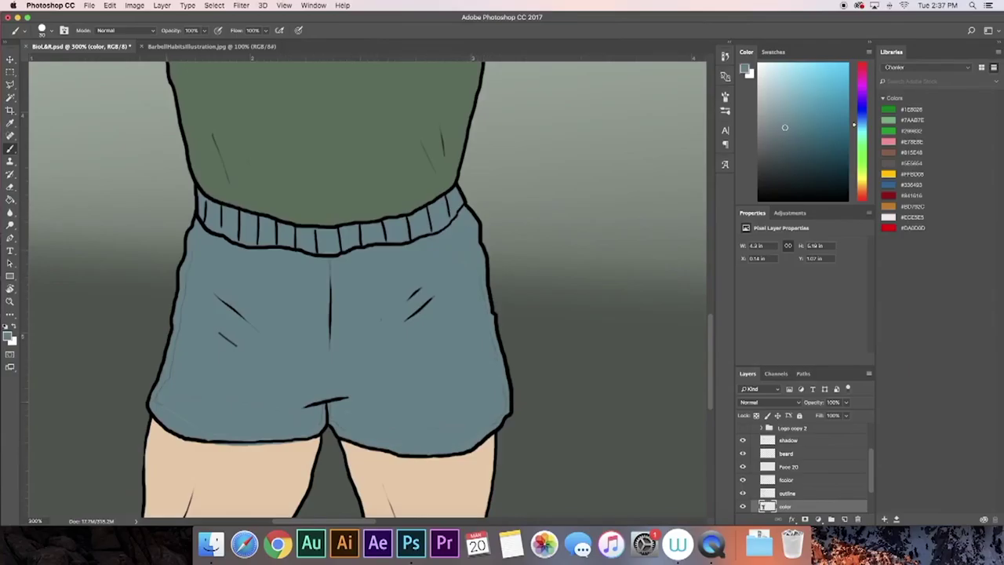
Sample the leg's skin tone and clean up the blue spill under the shorts' hem
{"action": "left_click", "coordinate": [276, 461], "text": "alt"}
{"action": "left_click_drag", "start_coordinate": [260, 444], "coordinate": [299, 443]}
{"action": "key", "text": "super+minus"}
{"action": "key", "text": "super+minus"}
{"action": "key", "text": "super+minus"}
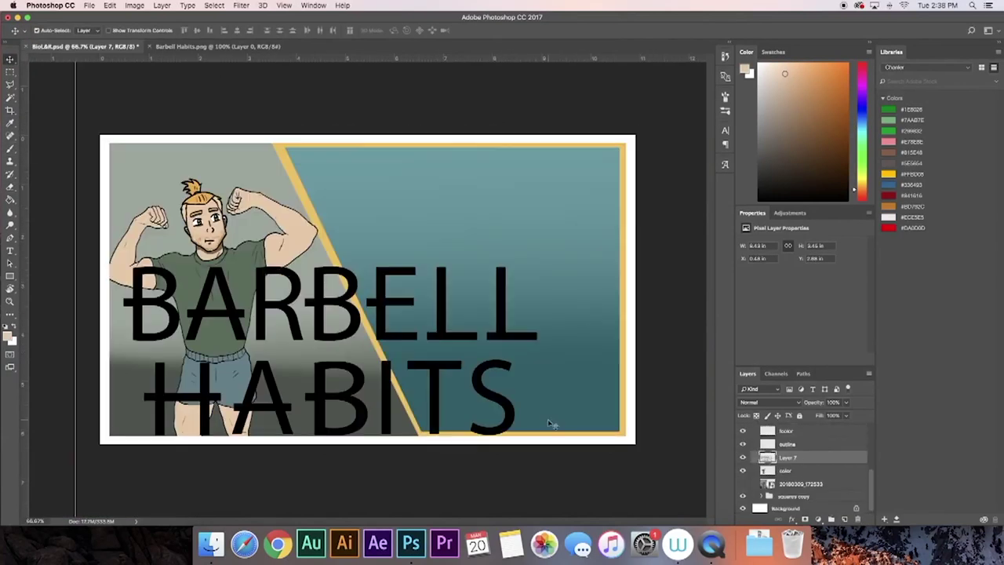
Scale down the BARBELL HABITS lettering and place it on the shirt's chest
{"action": "left_click_drag", "start_coordinate": [538, 269], "coordinate": [253, 276]}
{"action": "key", "text": "Return"}
{"action": "left_click", "coordinate": [786, 444]}
{"action": "key", "text": "e"}
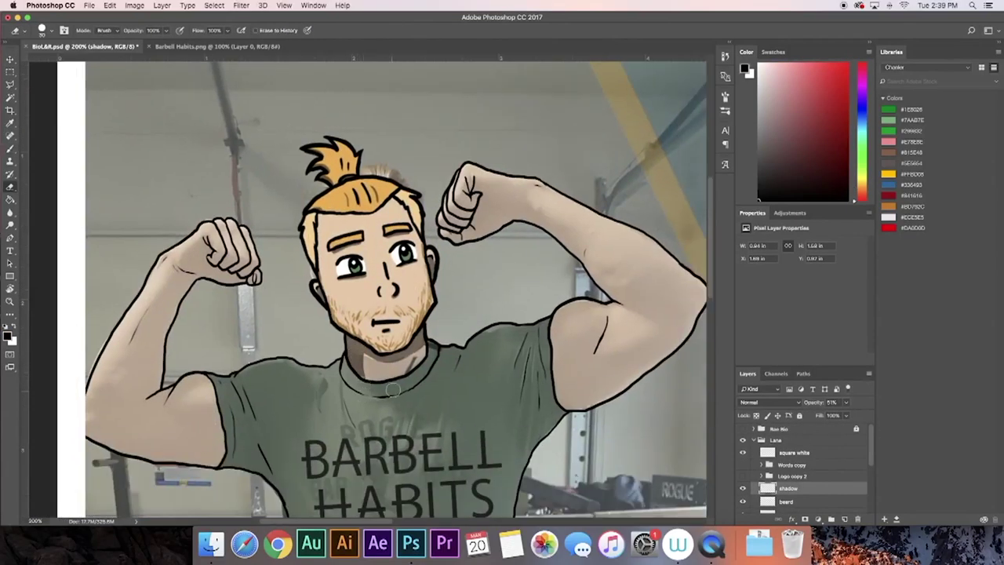
Paint black shadows on the shadow layer along the arm beside the yellow stripe and the adjoining shirt side
{"action": "mouse_move", "coordinate": [377, 354]}
{"action": "left_mouse_down"}
{"action": "mouse_move", "coordinate": [450, 349]}
{"action": "mouse_move", "coordinate": [576, 310]}
{"action": "mouse_move", "coordinate": [663, 317]}
{"action": "mouse_move", "coordinate": [561, 396]}
{"action": "mouse_move", "coordinate": [615, 378]}
{"action": "left_mouse_up"}
{"action": "key", "text": "b"}
{"action": "mouse_move", "coordinate": [674, 298]}
{"action": "left_mouse_down"}
{"action": "mouse_move", "coordinate": [502, 407]}
{"action": "mouse_move", "coordinate": [516, 430]}
{"action": "left_mouse_up"}
{"action": "mouse_move", "coordinate": [382, 340]}
{"action": "left_mouse_down"}
{"action": "mouse_move", "coordinate": [435, 394]}
{"action": "mouse_move", "coordinate": [339, 326]}
{"action": "left_mouse_up"}
Shade the forearm, upper arm and sleeve nearest the white border on the shadow layer
{"action": "scroll", "coordinate": [342, 312], "scroll_direction": "down", "scroll_amount": 2}
{"action": "scroll", "coordinate": [342, 312], "scroll_direction": "left", "scroll_amount": 4}
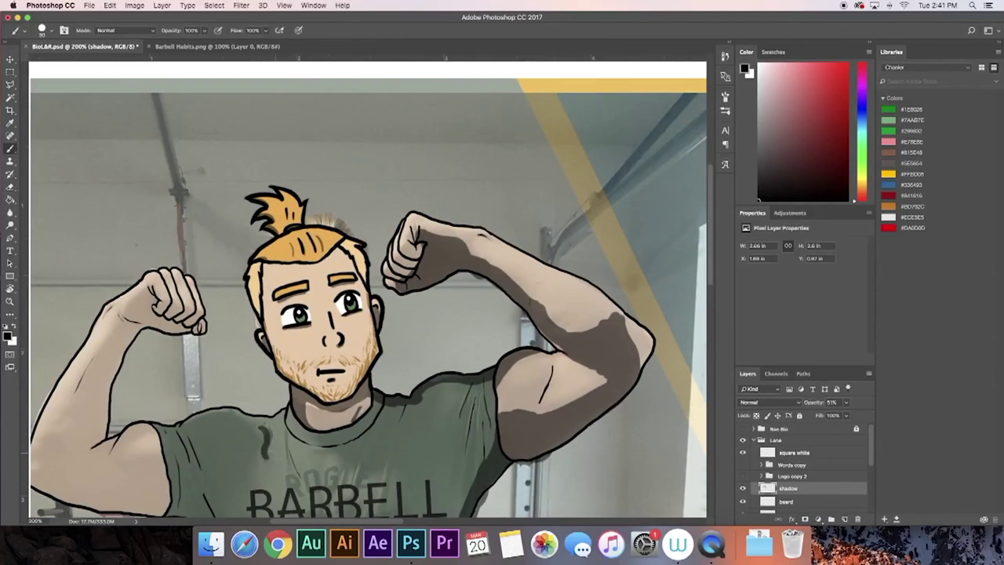
{"action": "left_click_drag", "start_coordinate": [235, 408], "coordinate": [186, 301]}
{"action": "mouse_move", "coordinate": [137, 315]}
{"action": "left_mouse_down"}
{"action": "mouse_move", "coordinate": [206, 334]}
{"action": "mouse_move", "coordinate": [126, 404]}
{"action": "left_mouse_up"}
{"action": "mouse_move", "coordinate": [106, 324]}
{"action": "left_mouse_down"}
{"action": "mouse_move", "coordinate": [49, 345]}
{"action": "mouse_move", "coordinate": [125, 386]}
{"action": "left_mouse_up"}
{"action": "left_click_drag", "start_coordinate": [168, 376], "coordinate": [195, 482]}
{"action": "mouse_move", "coordinate": [136, 420]}
{"action": "left_mouse_down"}
{"action": "mouse_move", "coordinate": [136, 301]}
{"action": "mouse_move", "coordinate": [249, 356]}
{"action": "left_mouse_up"}
{"action": "mouse_move", "coordinate": [106, 275]}
{"action": "left_mouse_down"}
{"action": "mouse_move", "coordinate": [131, 293]}
{"action": "mouse_move", "coordinate": [125, 276]}
{"action": "mouse_move", "coordinate": [212, 141]}
{"action": "left_mouse_up"}
Add shadow strokes along the shirt's sides, lower folds and hem, undoing one unwanted stroke
{"action": "left_click_drag", "start_coordinate": [409, 513], "coordinate": [327, 309]}
{"action": "left_click_drag", "start_coordinate": [250, 328], "coordinate": [409, 326]}
{"action": "left_click_drag", "start_coordinate": [370, 251], "coordinate": [331, 300]}
{"action": "key", "text": "super+z"}
{"action": "left_click_drag", "start_coordinate": [337, 439], "coordinate": [344, 288]}
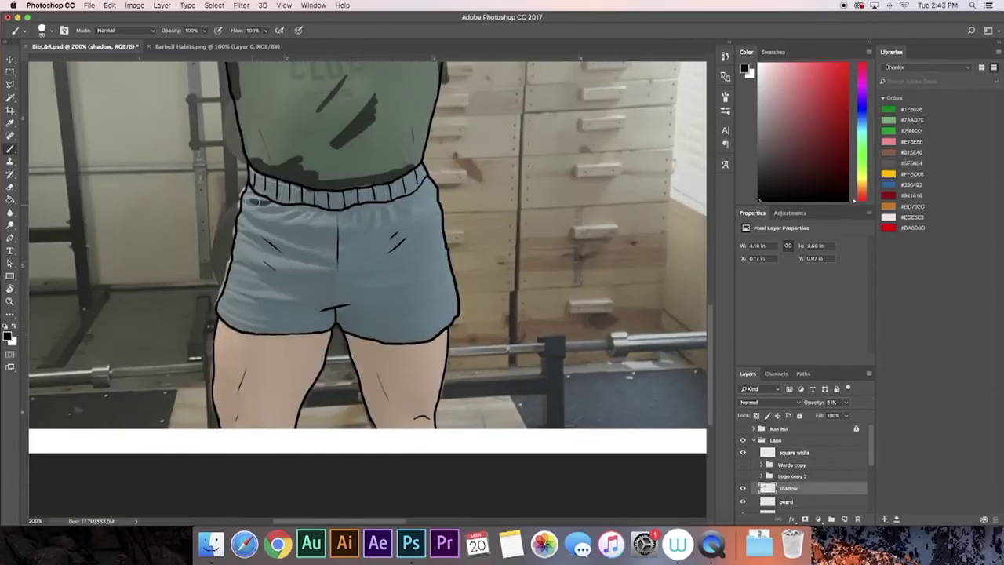
Shade the waistband's underside, the shorts' creases and the thighs below the hem, redoing one leg stroke
{"action": "left_click_drag", "start_coordinate": [251, 194], "coordinate": [425, 182]}
{"action": "left_click_drag", "start_coordinate": [418, 231], "coordinate": [385, 256]}
{"action": "mouse_move", "coordinate": [326, 315]}
{"action": "left_mouse_down"}
{"action": "mouse_move", "coordinate": [275, 425]}
{"action": "mouse_move", "coordinate": [237, 422]}
{"action": "left_mouse_up"}
{"action": "key", "text": "super+z"}
{"action": "mouse_move", "coordinate": [238, 382]}
{"action": "left_mouse_down"}
{"action": "mouse_move", "coordinate": [251, 339]}
{"action": "mouse_move", "coordinate": [266, 423]}
{"action": "left_mouse_up"}
{"action": "mouse_move", "coordinate": [222, 323]}
{"action": "left_mouse_down"}
{"action": "mouse_move", "coordinate": [314, 327]}
{"action": "mouse_move", "coordinate": [392, 423]}
{"action": "left_mouse_up"}
{"action": "left_click_drag", "start_coordinate": [353, 333], "coordinate": [427, 337]}
Shade the outer edge of the shorts and second leg, undo the last stroke, and erase excess shadow near the waistband
{"action": "left_click_drag", "start_coordinate": [452, 249], "coordinate": [438, 355]}
{"action": "mouse_move", "coordinate": [424, 86]}
{"action": "left_mouse_down"}
{"action": "mouse_move", "coordinate": [396, 267]}
{"action": "mouse_move", "coordinate": [427, 408]}
{"action": "mouse_move", "coordinate": [385, 333]}
{"action": "left_mouse_up"}
{"action": "left_click_drag", "start_coordinate": [376, 373], "coordinate": [372, 455]}
{"action": "key", "text": "super+z"}
{"action": "key", "text": "e"}
{"action": "mouse_move", "coordinate": [385, 221]}
{"action": "left_mouse_down"}
{"action": "mouse_move", "coordinate": [408, 325]}
{"action": "mouse_move", "coordinate": [369, 235]}
{"action": "mouse_move", "coordinate": [365, 117]}
{"action": "mouse_move", "coordinate": [255, 204]}
{"action": "left_mouse_up"}
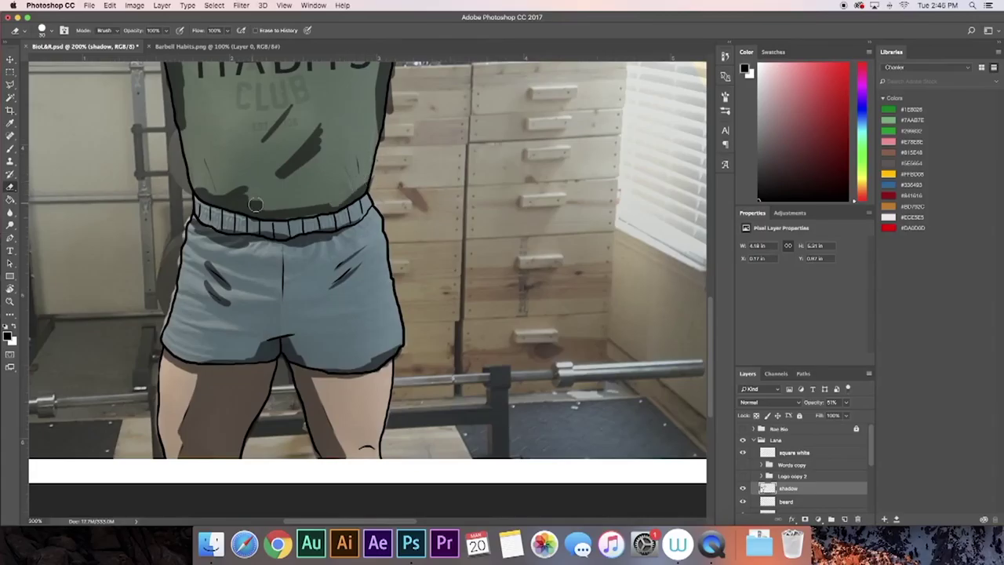
{"action": "key", "text": "b"}
{"action": "key", "text": "e"}
{"action": "key", "text": "b"}
Hide the reference photo layer and raise the color layer to full opacity
{"action": "scroll", "coordinate": [804, 506], "scroll_direction": "down", "scroll_amount": 10}
{"action": "left_click", "coordinate": [742, 482]}
{"action": "left_click", "coordinate": [786, 468]}
{"action": "left_click_drag", "start_coordinate": [845, 402], "coordinate": [869, 417]}
Erase shadow spilling past the outlines of the legs, shorts and lower shirt, and thin the shirt's fold shadows
{"action": "left_click", "coordinate": [788, 466]}
{"action": "key", "text": "e"}
{"action": "key", "text": "b"}
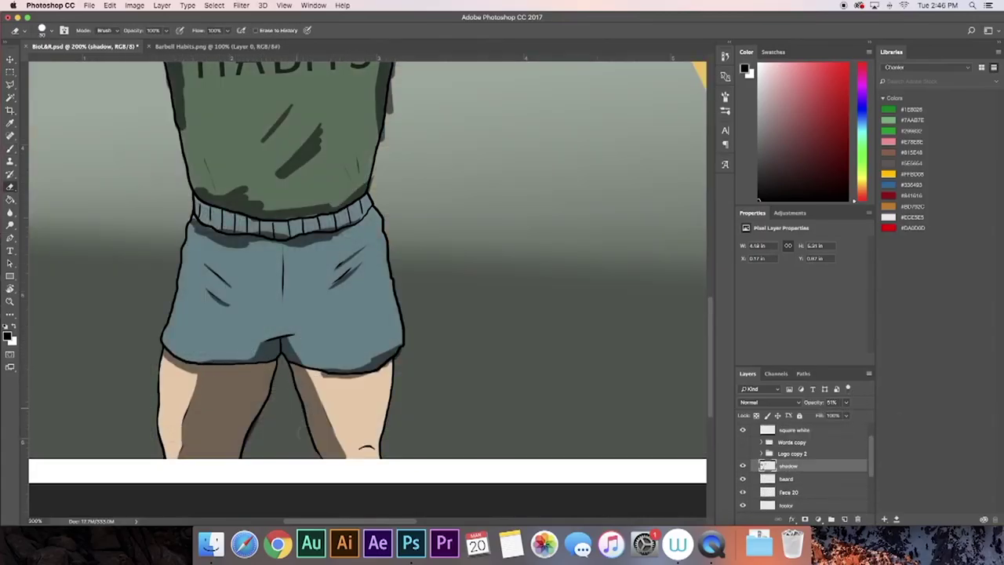
{"action": "key", "text": "e"}
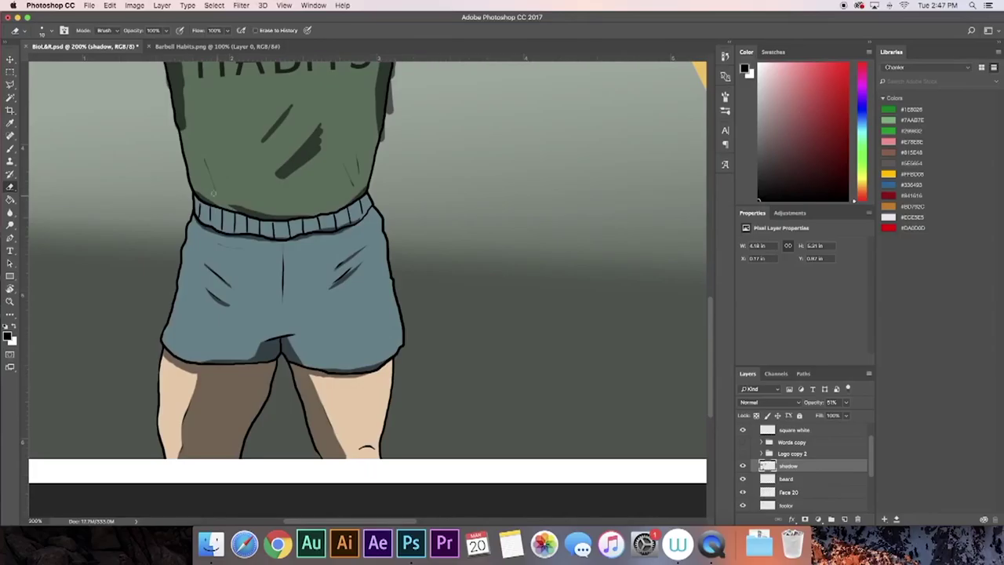
{"action": "scroll", "coordinate": [367, 290], "scroll_direction": "up", "scroll_amount": 5}
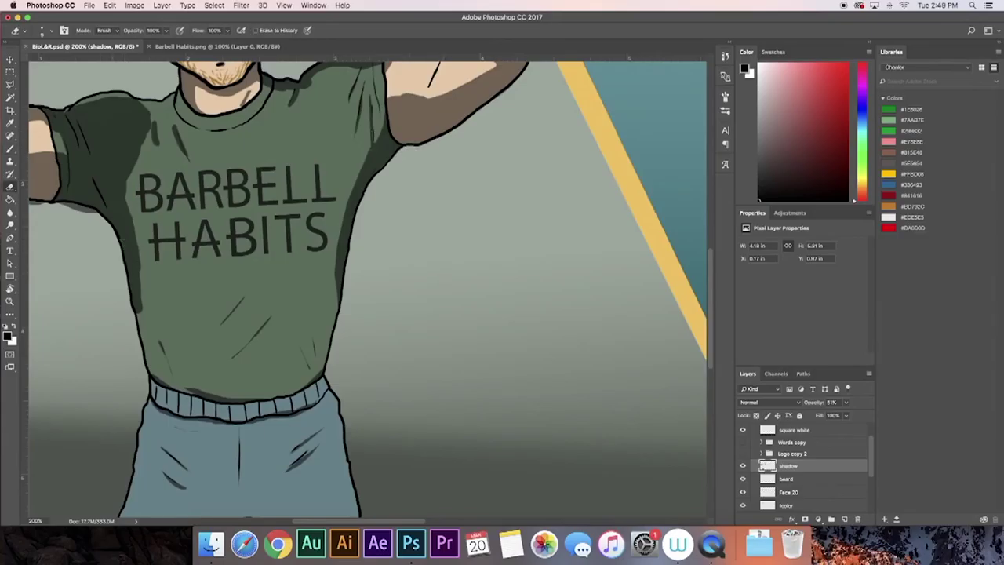
Refine the shadow edges on the sleeve and arm nearest the white border with alternating brush and eraser strokes
{"action": "scroll", "coordinate": [248, 380], "scroll_direction": "up", "scroll_amount": 3}
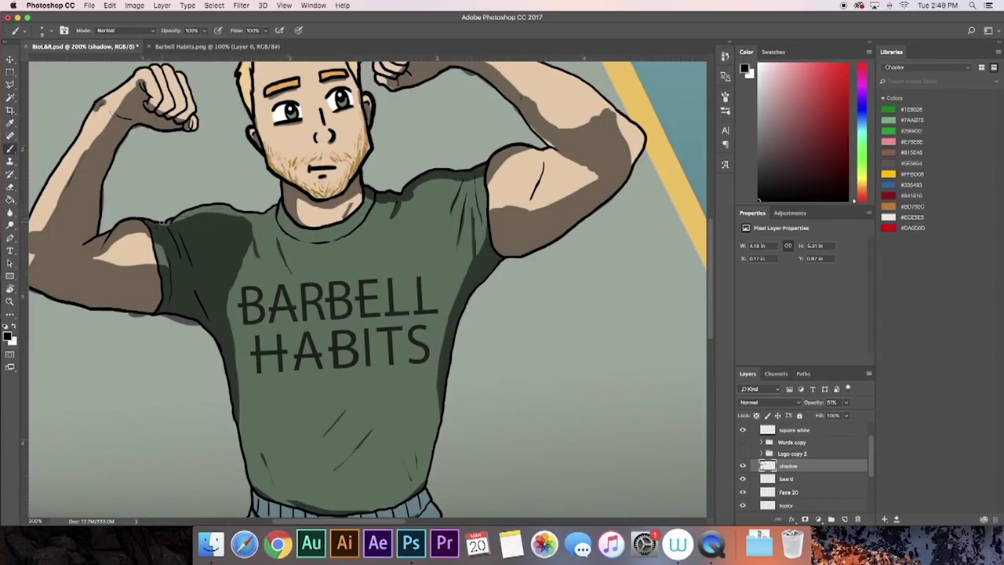
{"action": "scroll", "coordinate": [196, 314], "scroll_direction": "left", "scroll_amount": 3}
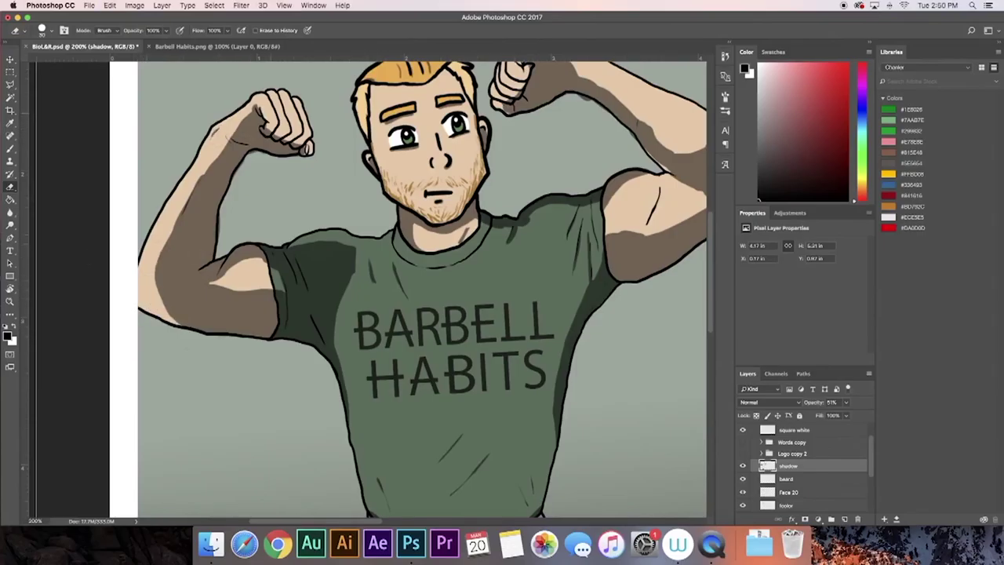
{"action": "key", "text": "b"}
{"action": "left_click_drag", "start_coordinate": [357, 259], "coordinate": [357, 278]}
{"action": "key", "text": "e"}
{"action": "key", "text": "b"}
{"action": "scroll", "coordinate": [408, 299], "scroll_direction": "right", "scroll_amount": 5}
{"action": "left_click_drag", "start_coordinate": [173, 282], "coordinate": [173, 263]}
{"action": "key", "text": "e"}
{"action": "key", "text": "b"}
Smooth the shadow edges on the raised arm beside the yellow stripe on the shadow layer
{"action": "left_click", "coordinate": [803, 488]}
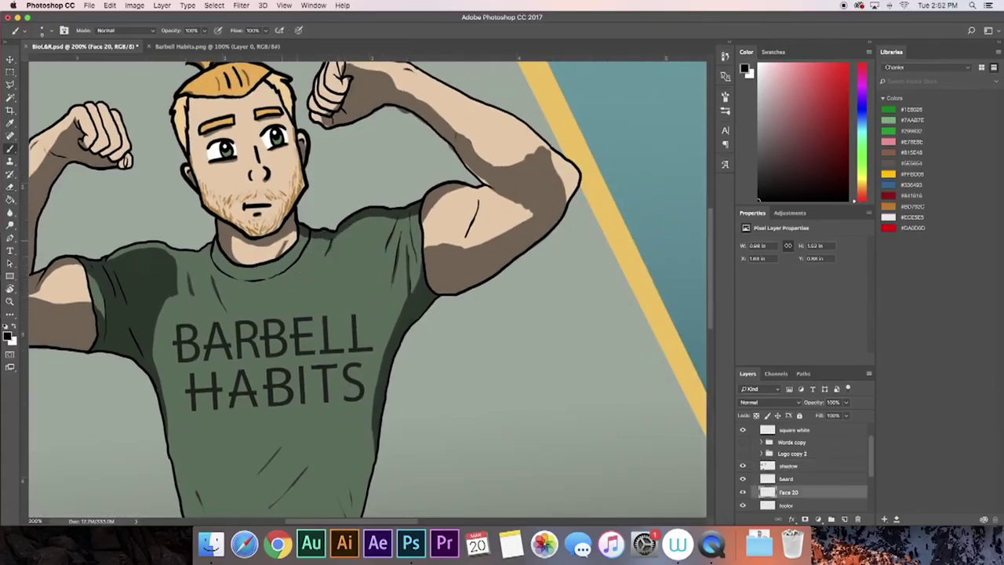
{"action": "key", "text": "alt+bracketright"}
{"action": "key", "text": "alt+bracketright"}
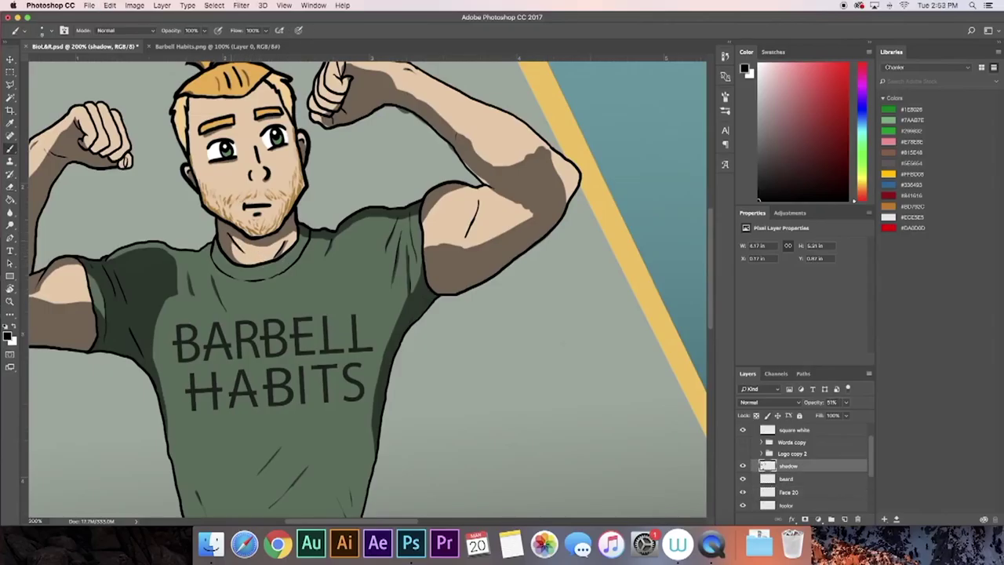
{"action": "scroll", "coordinate": [362, 281], "scroll_direction": "up", "scroll_amount": 5}
{"action": "scroll", "coordinate": [361, 281], "scroll_direction": "right", "scroll_amount": 4}
{"action": "key", "text": "e"}
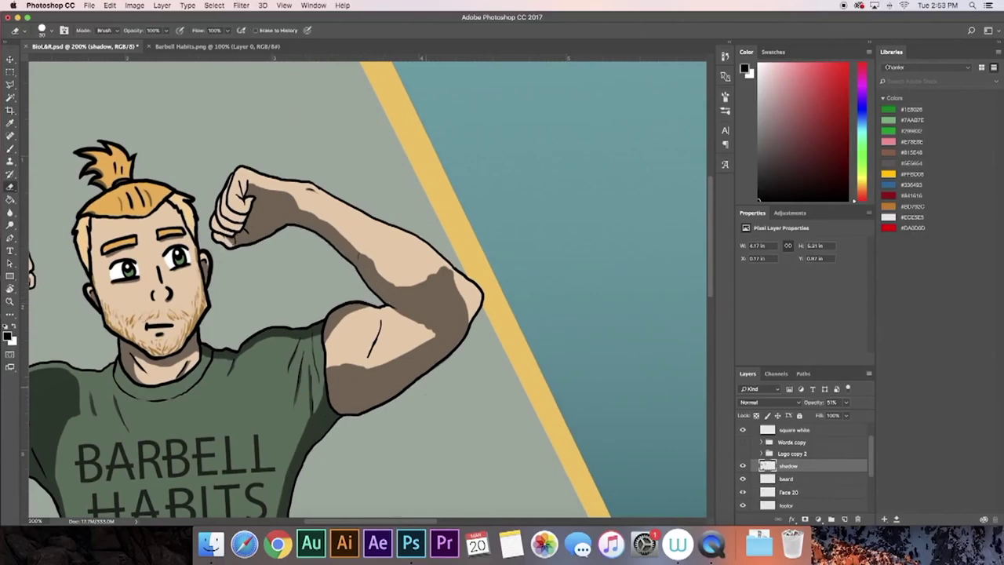
{"action": "key", "text": "b"}
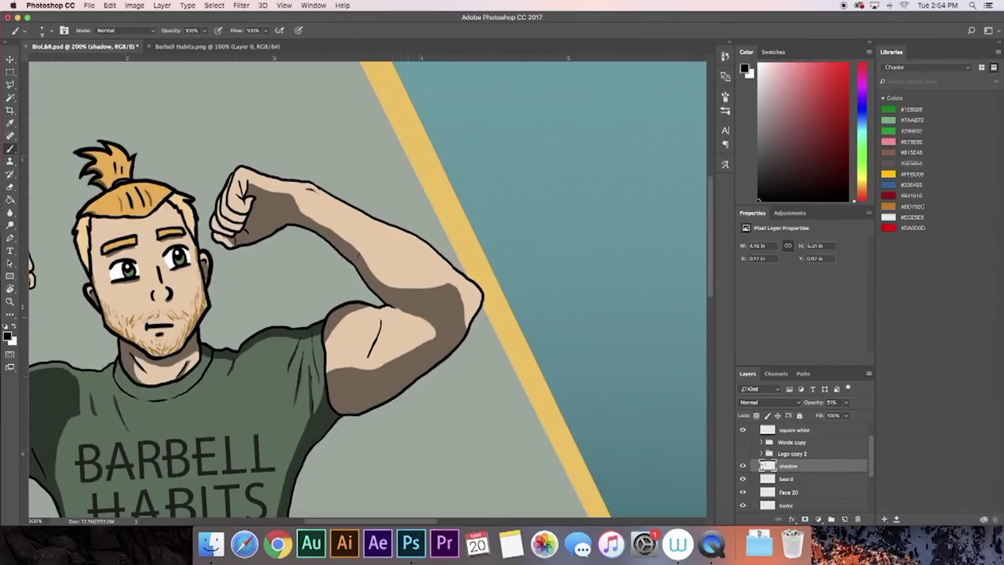
{"action": "key", "text": "e"}
{"action": "mouse_move", "coordinate": [468, 327]}
{"action": "left_mouse_down"}
{"action": "mouse_move", "coordinate": [479, 308]}
{"action": "mouse_move", "coordinate": [474, 324]}
{"action": "left_mouse_up"}
View the whole card and lower the shadow layer's opacity to about 26%
{"action": "key", "text": "super+minus"}
{"action": "key", "text": "super+minus"}
{"action": "left_click", "coordinate": [846, 402]}
{"action": "left_click_drag", "start_coordinate": [845, 415], "coordinate": [834, 416]}
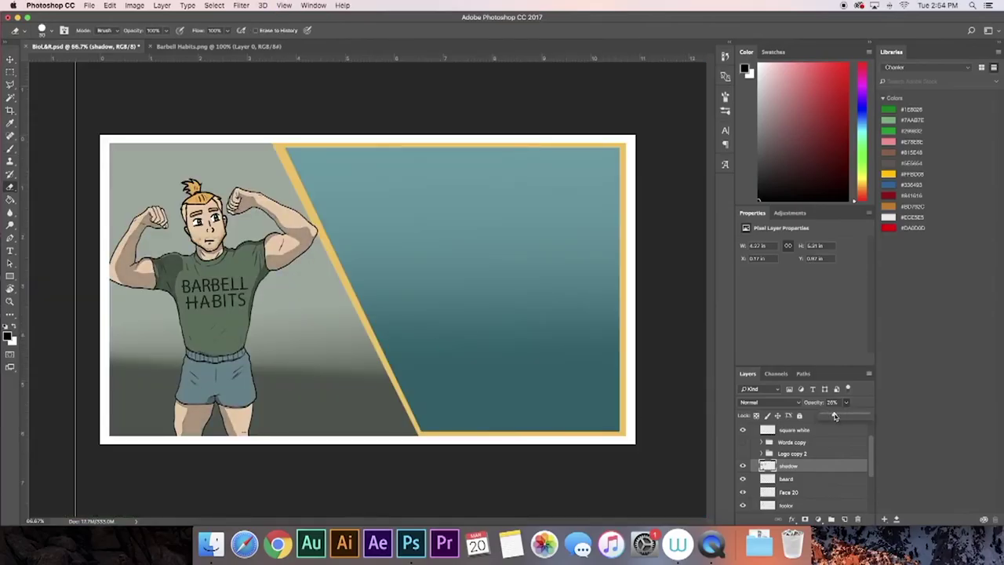
Touch up the shadow edges around the shirt and shorts on the shadow layer with the brush and eraser
{"action": "key", "text": "b"}
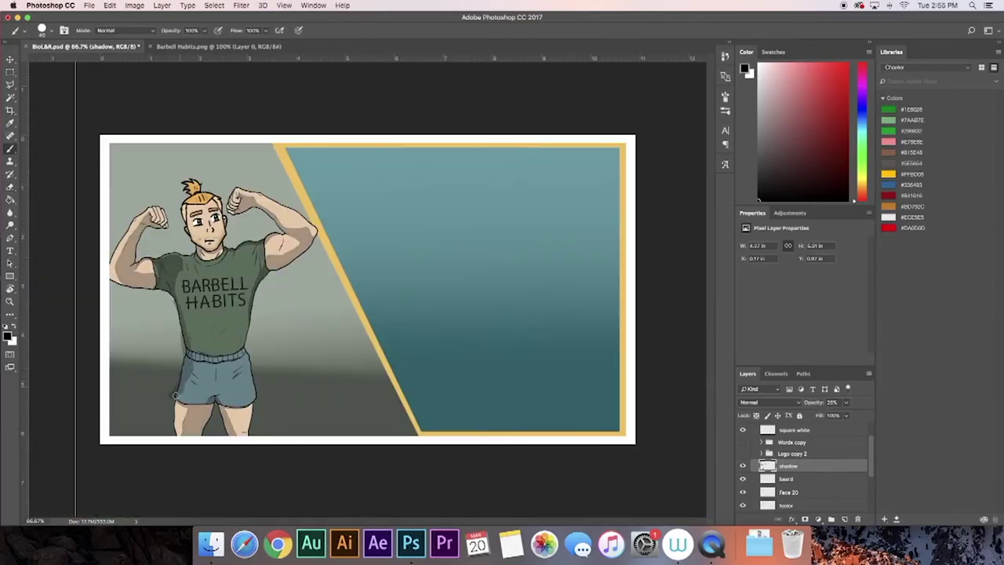
{"action": "key", "text": "super+z"}
{"action": "key", "text": "super+plus"}
{"action": "key", "text": "super+plus"}
{"action": "key", "text": "e"}
{"action": "key", "text": "super+minus"}
{"action": "key", "text": "super+minus"}
Select all of the figure's layers and free-transform the figure to be taller and slightly narrower in the left panel
{"action": "scroll", "coordinate": [788, 470], "scroll_direction": "down", "scroll_amount": 10}
{"action": "left_click", "coordinate": [790, 507]}
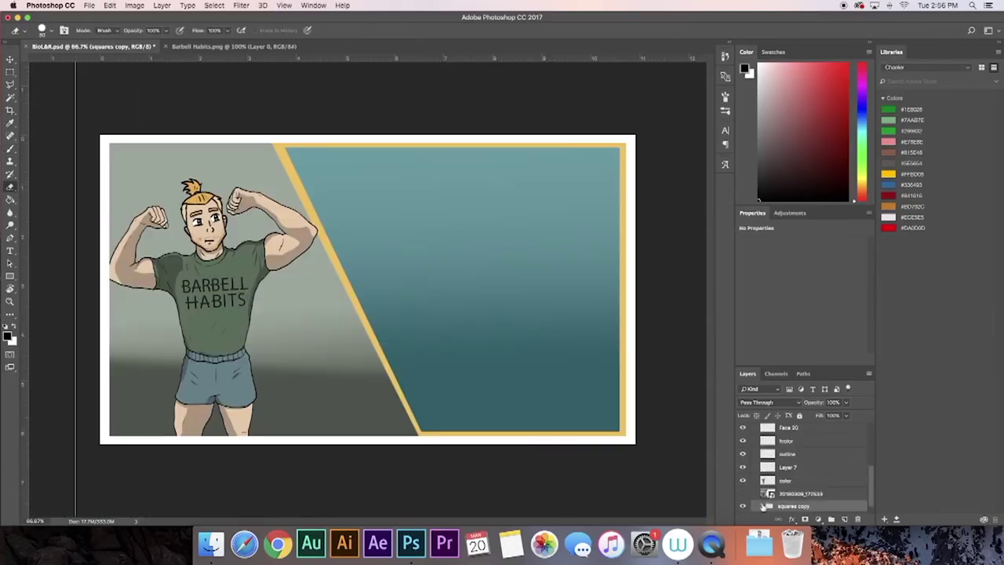
{"action": "left_click", "coordinate": [788, 465]}
{"action": "left_click", "coordinate": [788, 479], "text": "shift"}
{"action": "left_click_drag", "start_coordinate": [786, 470], "coordinate": [780, 466]}
{"action": "scroll", "coordinate": [793, 470], "scroll_direction": "down", "scroll_amount": 10}
{"action": "left_click", "coordinate": [793, 453]}
{"action": "scroll", "coordinate": [793, 471], "scroll_direction": "down", "scroll_amount": 5}
{"action": "left_click", "coordinate": [792, 493], "text": "shift"}
{"action": "key", "text": "super+t"}
{"action": "left_click_drag", "start_coordinate": [211, 178], "coordinate": [211, 154]}
{"action": "left_click_drag", "start_coordinate": [317, 296], "coordinate": [303, 296]}
{"action": "key", "text": "Return"}
Sample the left backdrop's colour and try gradients on Layer 3 behind the figure, including a reversed one
{"action": "scroll", "coordinate": [815, 496], "scroll_direction": "down", "scroll_amount": 5}
{"action": "left_click", "coordinate": [796, 494]}
{"action": "key", "text": "i"}
{"action": "left_click", "coordinate": [270, 286]}
{"action": "left_click", "coordinate": [10, 200]}
{"action": "left_click", "coordinate": [47, 201]}
{"action": "mouse_move", "coordinate": [267, 364]}
{"action": "left_mouse_down"}
{"action": "mouse_move", "coordinate": [305, 390]}
{"action": "mouse_move", "coordinate": [279, 385]}
{"action": "left_mouse_up"}
{"action": "left_click", "coordinate": [284, 31]}
{"action": "left_click_drag", "start_coordinate": [241, 308], "coordinate": [258, 343]}
Try unreversed grey radial gradients radiating from behind the figure on Layer 3
{"action": "left_click", "coordinate": [762, 155]}
{"action": "left_click", "coordinate": [284, 31]}
{"action": "left_click", "coordinate": [758, 117]}
{"action": "left_click_drag", "start_coordinate": [208, 267], "coordinate": [258, 353]}
{"action": "left_click_drag", "start_coordinate": [211, 203], "coordinate": [286, 306]}
{"action": "left_click_drag", "start_coordinate": [235, 227], "coordinate": [322, 329]}
{"action": "left_click_drag", "start_coordinate": [247, 235], "coordinate": [356, 327]}
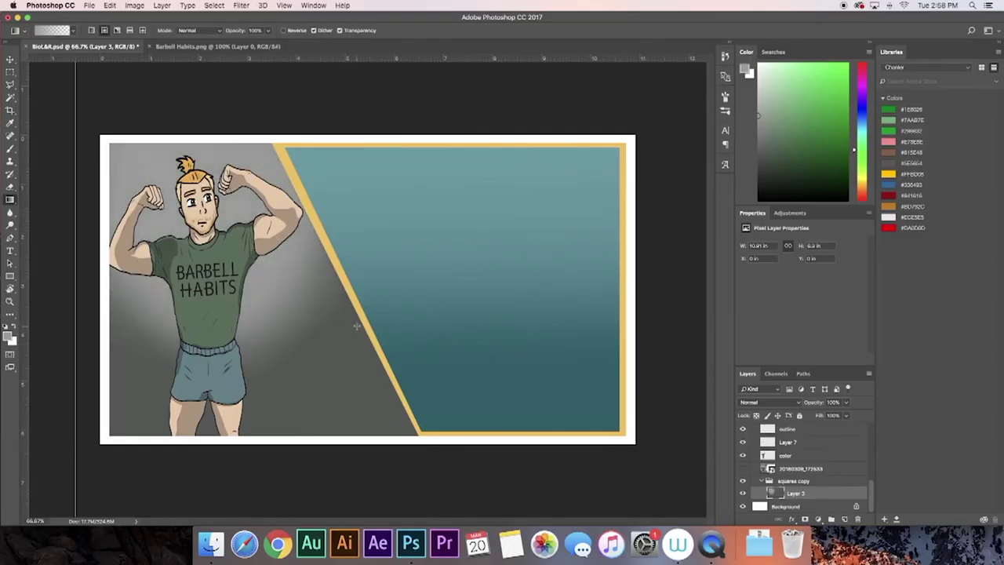
Load the right panel's shape from Layer 4 as a selection and fill it with dark green on Layer 5
{"action": "scroll", "coordinate": [807, 484], "scroll_direction": "up", "scroll_amount": 10}
{"action": "left_click", "coordinate": [766, 478], "text": "super"}
{"action": "key", "text": "i"}
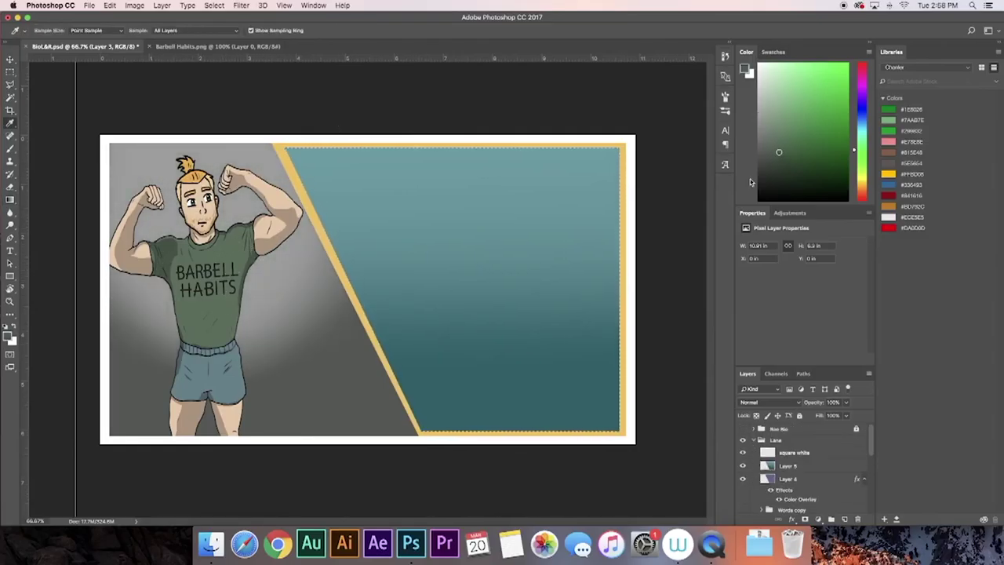
{"action": "left_click", "coordinate": [794, 466]}
{"action": "key", "text": "alt+BackSpace"}
Apply a vertical linear gradient from light sage green down to dark green in the right panel and deselect it
{"action": "left_click", "coordinate": [773, 126]}
{"action": "key", "text": "g"}
{"action": "left_click", "coordinate": [92, 31]}
{"action": "left_click_drag", "start_coordinate": [490, 196], "coordinate": [497, 290]}
{"action": "left_click", "coordinate": [779, 140]}
{"action": "left_click", "coordinate": [785, 153]}
{"action": "key", "text": "super+d"}
Fill Layer 3 behind the figure with a light blue-grey
{"action": "scroll", "coordinate": [818, 486], "scroll_direction": "down", "scroll_amount": 10}
{"action": "left_click", "coordinate": [818, 492]}
{"action": "key", "text": "i"}
{"action": "key", "text": "alt+BackSpace"}
{"action": "left_click", "coordinate": [785, 99]}
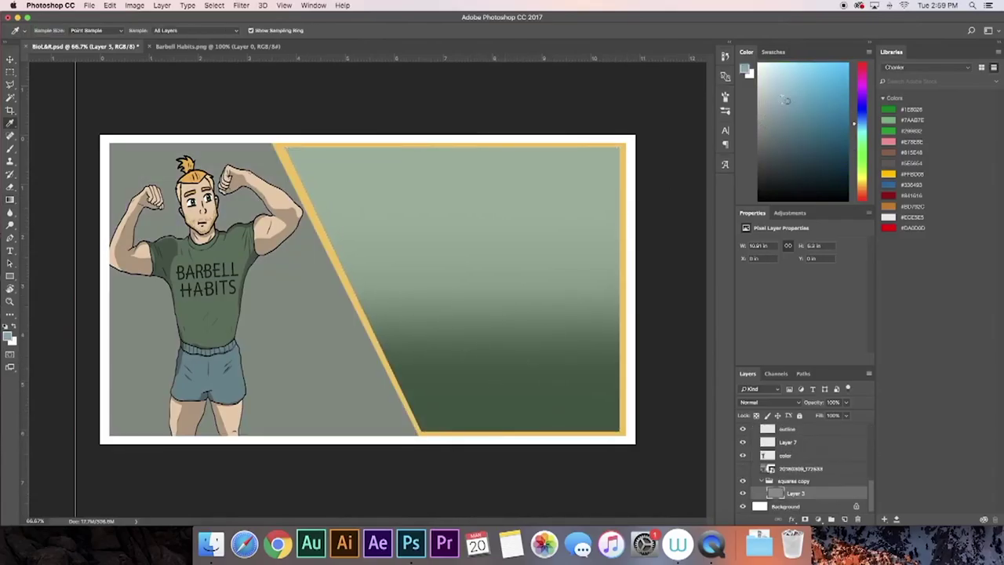
{"action": "key", "text": "alt+BackSpace"}
Blend Layer 3 from dark slate blue at the bottom into a light grey-blue radial glow behind the figure
{"action": "left_click", "coordinate": [785, 153]}
{"action": "key", "text": "g"}
{"action": "left_click_drag", "start_coordinate": [255, 383], "coordinate": [337, 333]}
{"action": "left_click", "coordinate": [104, 31]}
{"action": "left_click", "coordinate": [779, 99]}
{"action": "key", "text": "g"}
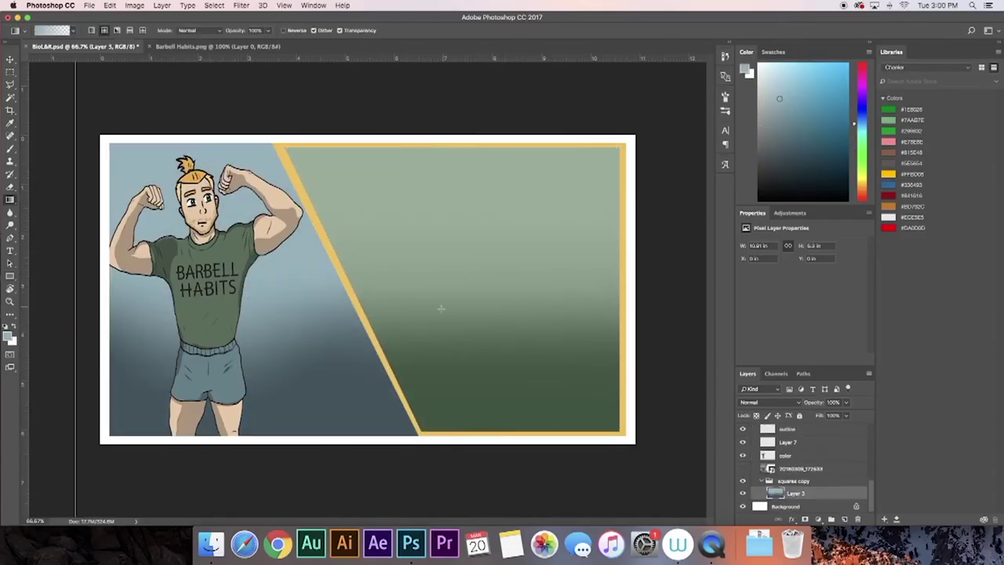
{"action": "left_click", "coordinate": [764, 109]}
{"action": "left_click_drag", "start_coordinate": [214, 267], "coordinate": [359, 403]}
Show the logo group and move the small kettlebell logo to the lower corner of the left panel beside the yellow stripe
{"action": "left_click", "coordinate": [794, 481]}
{"action": "scroll", "coordinate": [795, 461], "scroll_direction": "up", "scroll_amount": 10}
{"action": "left_click", "coordinate": [800, 442]}
{"action": "left_click", "coordinate": [743, 442]}
{"action": "left_click", "coordinate": [761, 441]}
{"action": "scroll", "coordinate": [787, 478], "scroll_direction": "down", "scroll_amount": 3}
{"action": "left_click", "coordinate": [808, 461]}
{"action": "key", "text": "v"}
{"action": "left_click_drag", "start_coordinate": [589, 387], "coordinate": [397, 403]}
Free-transform the small kettlebell logo and reduce its layer opacity
{"action": "key", "text": "super+t"}
{"action": "key", "text": "Return"}
{"action": "left_click_drag", "start_coordinate": [846, 402], "coordinate": [826, 417]}
Show the Words copy group, moving the company lettering into the right panel and the name text beside the figure's shorts
{"action": "left_click", "coordinate": [742, 465]}
{"action": "left_click", "coordinate": [761, 465]}
{"action": "left_click_drag", "start_coordinate": [316, 342], "coordinate": [577, 331]}
{"action": "key", "text": "super+z"}
{"action": "left_click_drag", "start_coordinate": [318, 318], "coordinate": [591, 312]}
{"action": "left_click_drag", "start_coordinate": [384, 396], "coordinate": [317, 358]}
Replace the name text with the pictured man's first name in capitals and set its font size to 110 pt
{"action": "type", "text": "tLa"}
{"action": "key", "text": "BackSpace"}
{"action": "type", "text": "ANE"}
{"action": "key", "text": "super+a"}
{"action": "double_click", "coordinate": [209, 31]}
{"action": "type", "text": "110"}
Move the two upper description lines into the right panel above the company lettering
{"action": "left_click", "coordinate": [10, 60]}
{"action": "left_click_drag", "start_coordinate": [348, 249], "coordinate": [575, 248]}
{"action": "left_click_drag", "start_coordinate": [298, 206], "coordinate": [573, 195]}
Change the top description line to POWER LIFTER and free-transform it to fit the right panel
{"action": "key", "text": "t"}
{"action": "left_click", "coordinate": [499, 214]}
{"action": "key", "text": "super+a"}
{"action": "type", "text": "POWER LIFTER"}
{"action": "left_click", "coordinate": [10, 59]}
{"action": "key", "text": "super+t"}
{"action": "left_click_drag", "start_coordinate": [497, 204], "coordinate": [506, 203]}
{"action": "key", "text": "Return"}
Move the vertical guide near the right panel's outer edge and shift the word BARBELL to align its end with HABITS
{"action": "left_click_drag", "start_coordinate": [75, 301], "coordinate": [603, 301]}
{"action": "left_click", "coordinate": [578, 313]}
{"action": "left_click", "coordinate": [11, 73]}
{"action": "left_click_drag", "start_coordinate": [392, 274], "coordinate": [637, 327]}
{"action": "left_click", "coordinate": [10, 59]}
{"action": "left_click_drag", "start_coordinate": [467, 307], "coordinate": [445, 306]}
{"action": "left_click_drag", "start_coordinate": [603, 300], "coordinate": [607, 299]}
Free-transform the AND OWNER OF line so it ends at the vertical guide, and nudge it slightly upward
{"action": "left_click", "coordinate": [576, 249]}
{"action": "key", "text": "super+t"}
{"action": "left_click_drag", "start_coordinate": [611, 251], "coordinate": [607, 251]}
{"action": "key", "text": "super+plus"}
{"action": "key", "text": "super+plus"}
{"action": "left_click_drag", "start_coordinate": [453, 194], "coordinate": [459, 193]}
{"action": "key", "text": "super+minus"}
{"action": "key", "text": "super+minus"}
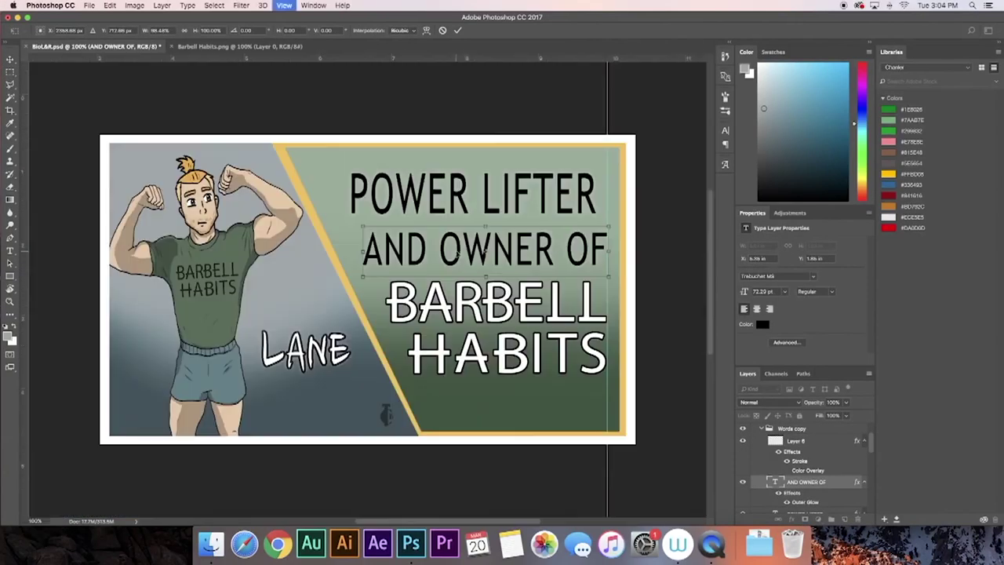
{"action": "key", "text": "Return"}
{"action": "left_click_drag", "start_coordinate": [487, 250], "coordinate": [486, 246]}
Enlarge the POWER LIFTER line and position it so its end meets the vertical guide
{"action": "left_click_drag", "start_coordinate": [355, 202], "coordinate": [334, 194]}
{"action": "key", "text": "super+t"}
{"action": "left_click_drag", "start_coordinate": [471, 166], "coordinate": [471, 170]}
{"action": "key", "text": "Return"}
{"action": "left_click_drag", "start_coordinate": [521, 197], "coordinate": [528, 198]}
Enlarge the first-name text in the left panel and centre it between the figure and the yellow stripe
{"action": "left_click", "coordinate": [306, 350]}
{"action": "key", "text": "super+t"}
{"action": "left_click_drag", "start_coordinate": [306, 323], "coordinate": [306, 290]}
{"action": "left_click_drag", "start_coordinate": [259, 338], "coordinate": [243, 337]}
{"action": "left_click_drag", "start_coordinate": [297, 387], "coordinate": [297, 370]}
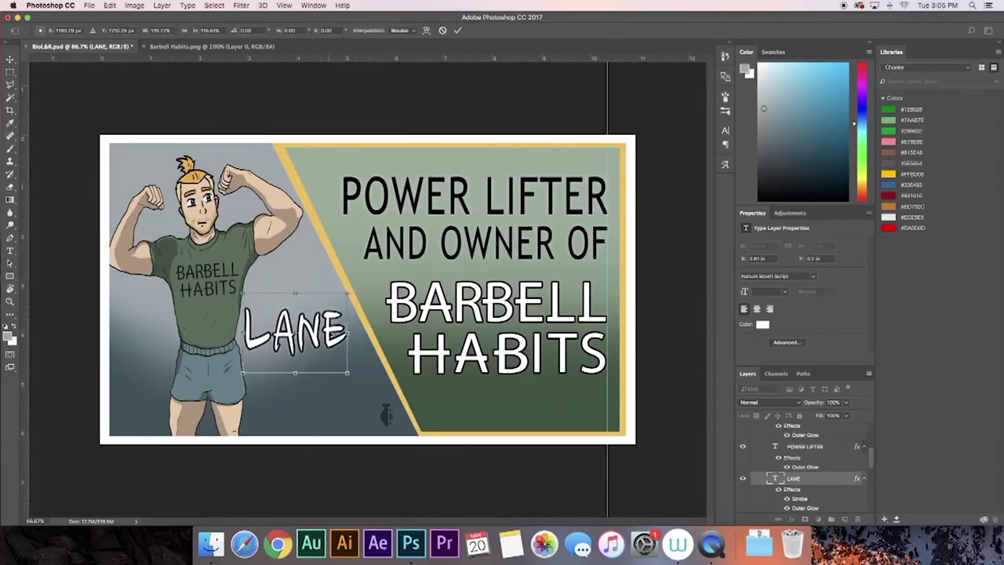
{"action": "left_click_drag", "start_coordinate": [302, 333], "coordinate": [309, 339]}
{"action": "key", "text": "Return"}
Open the Save As dialog for the card document
{"action": "key", "text": "super+shift+s"}
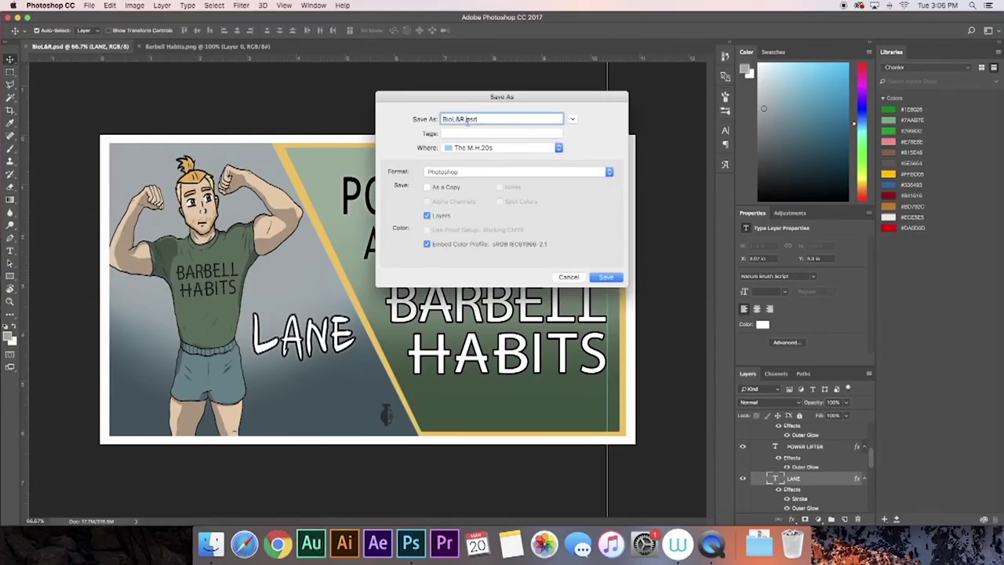